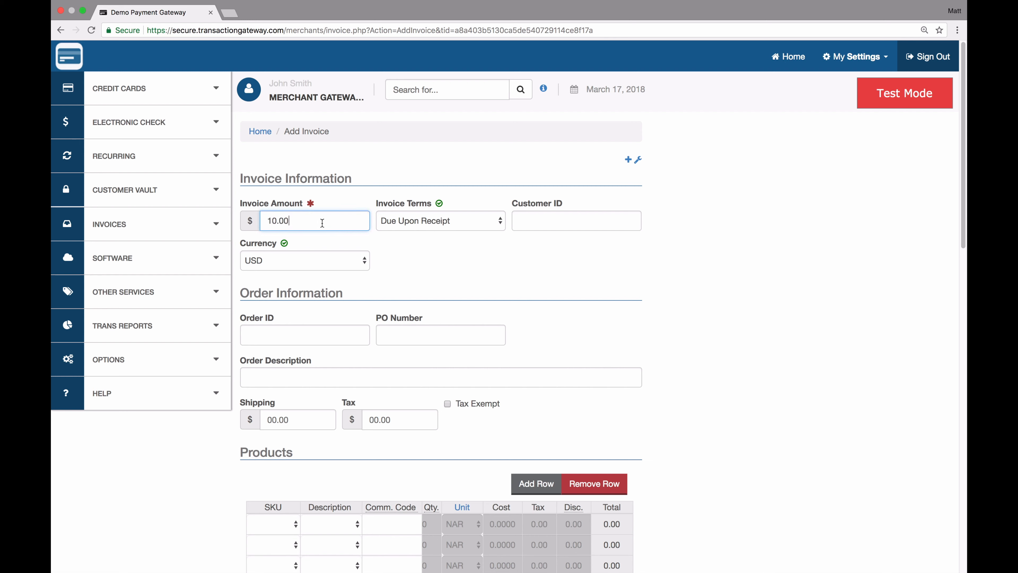
- Keep Due Upon Receipt terms, enter the customer's billing e-mail address, and create the 10.00 USD invoice
{"action": "left_click", "coordinate": [414, 221]}
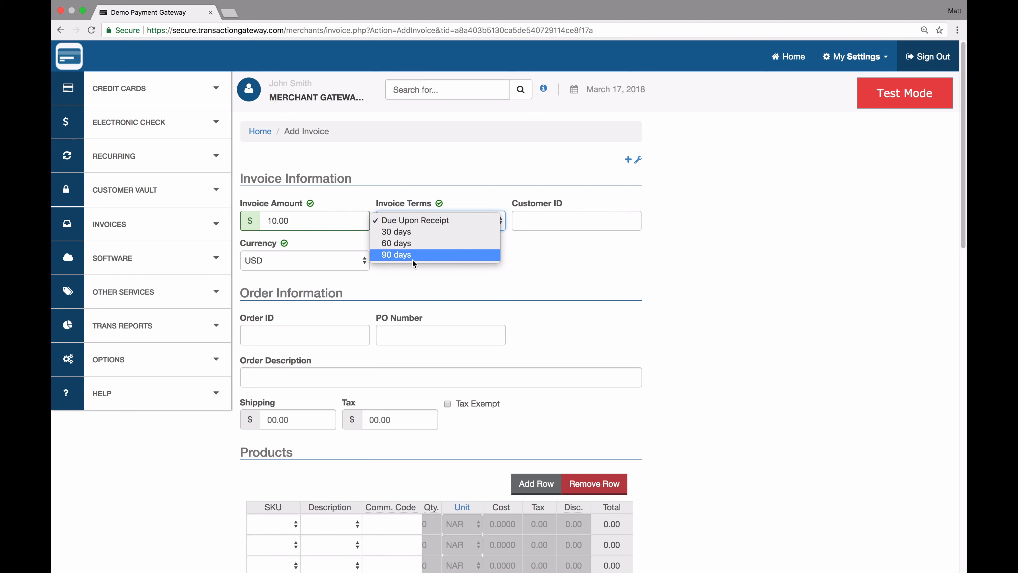
{"action": "left_click", "coordinate": [548, 279]}
{"action": "scroll", "coordinate": [548, 279], "scroll_direction": "down", "scroll_amount": 5}
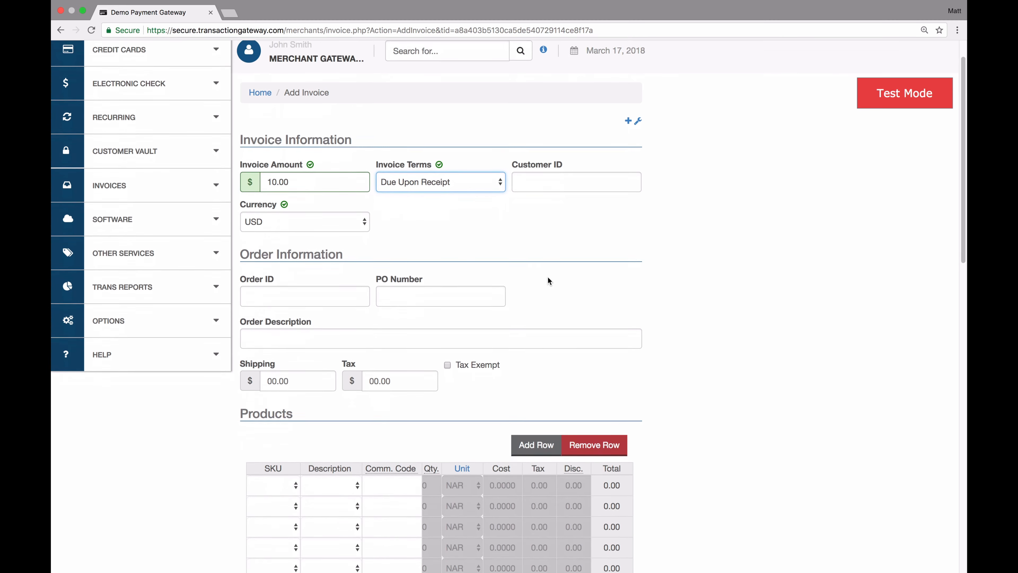
{"action": "scroll", "coordinate": [437, 353], "scroll_direction": "down", "scroll_amount": 12}
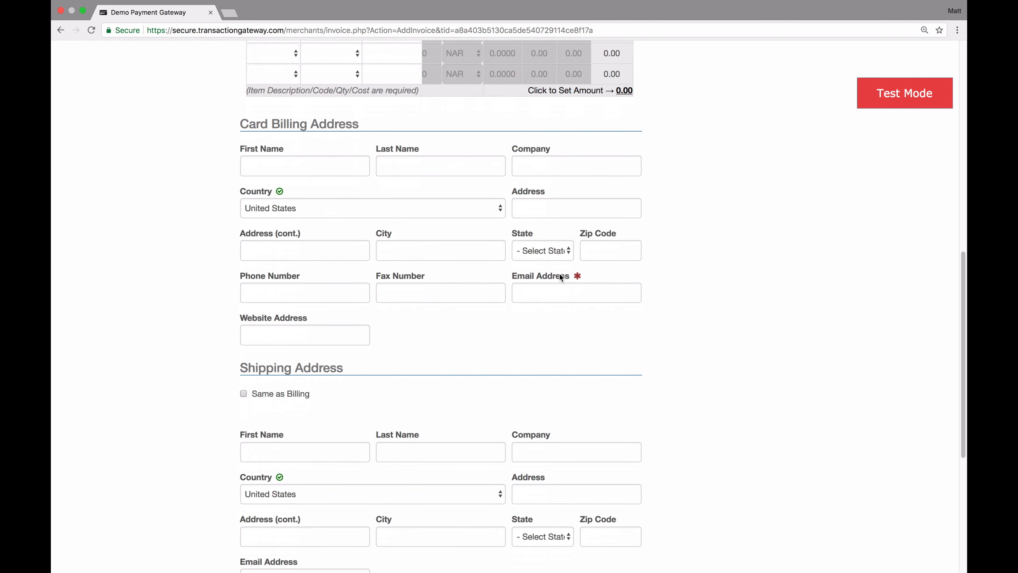
{"action": "left_click", "coordinate": [557, 294]}
{"action": "type", "text": "test@example.com"}
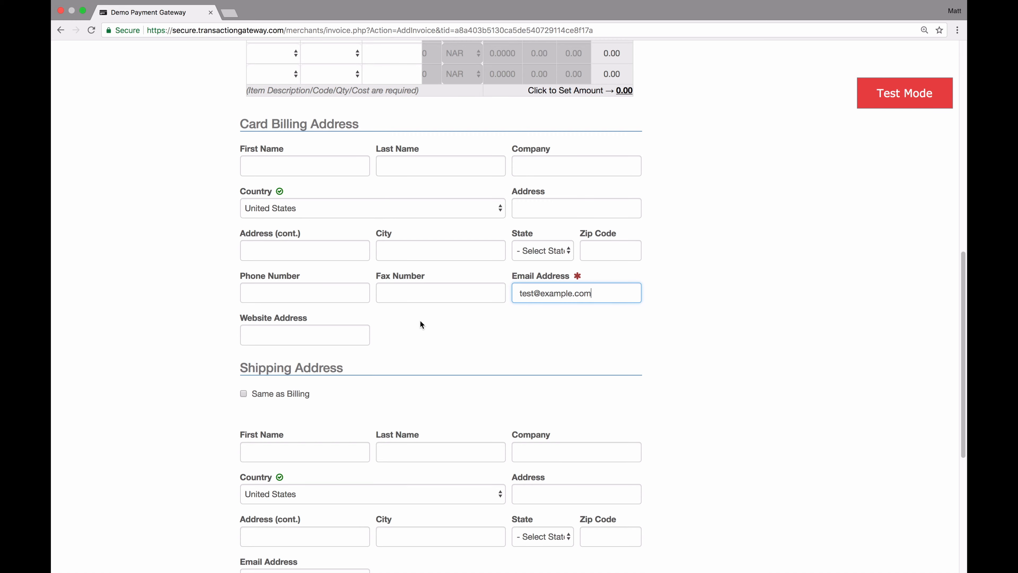
{"action": "scroll", "coordinate": [420, 324], "scroll_direction": "down", "scroll_amount": 7}
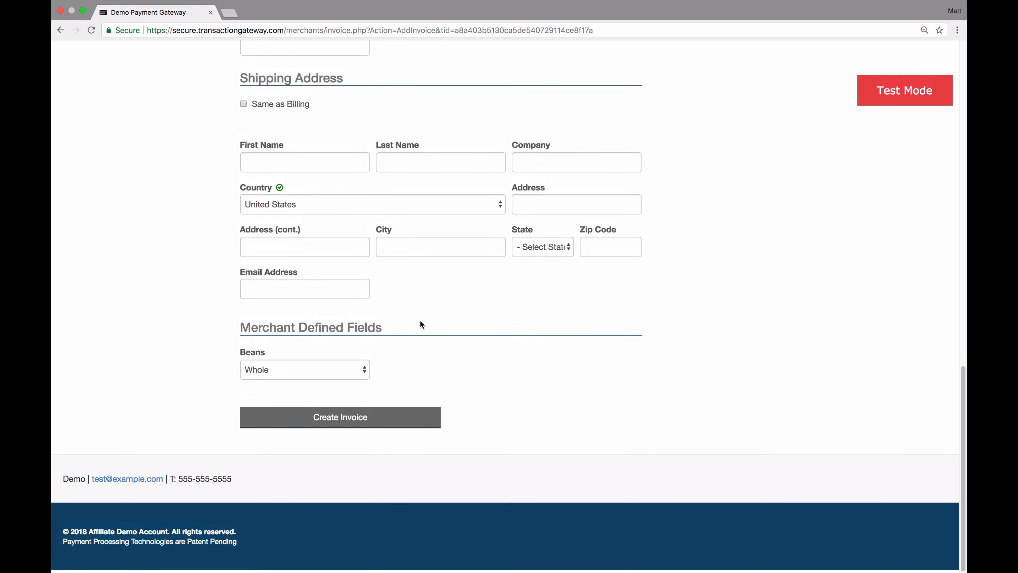
{"action": "left_click", "coordinate": [355, 426]}
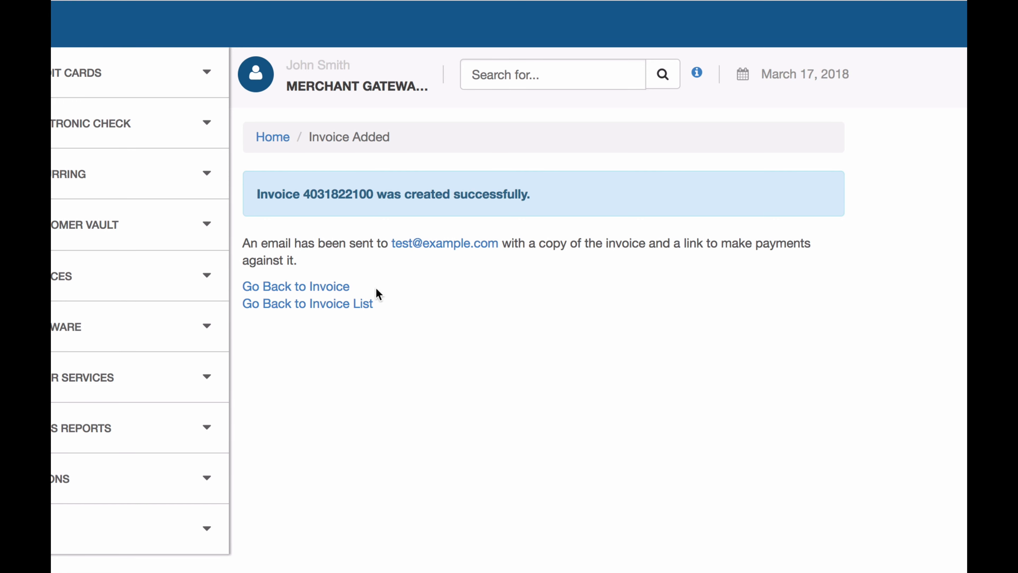
{"action": "left_click", "coordinate": [277, 288]}
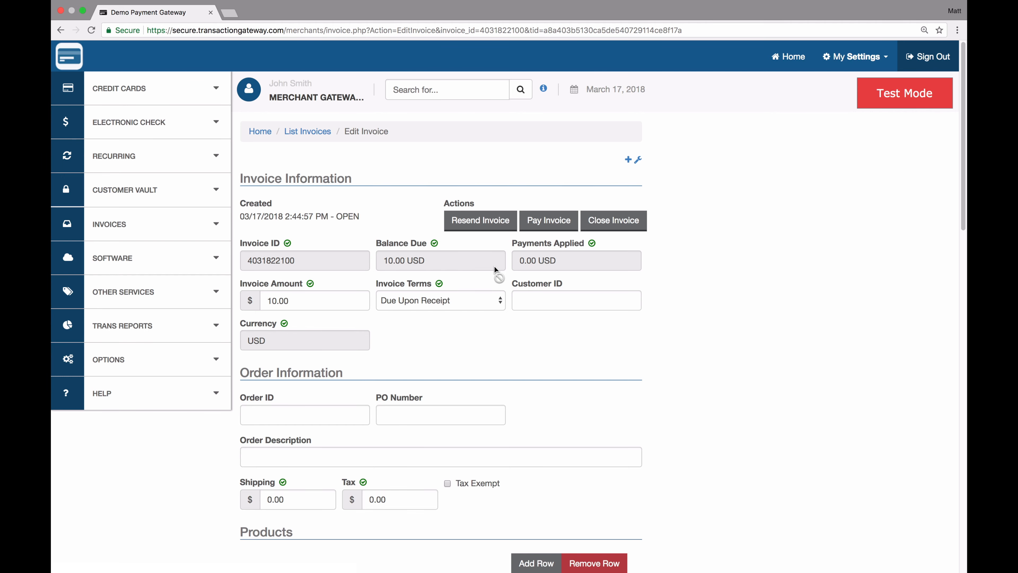
{"action": "scroll", "coordinate": [529, 332], "scroll_direction": "down", "scroll_amount": 10}
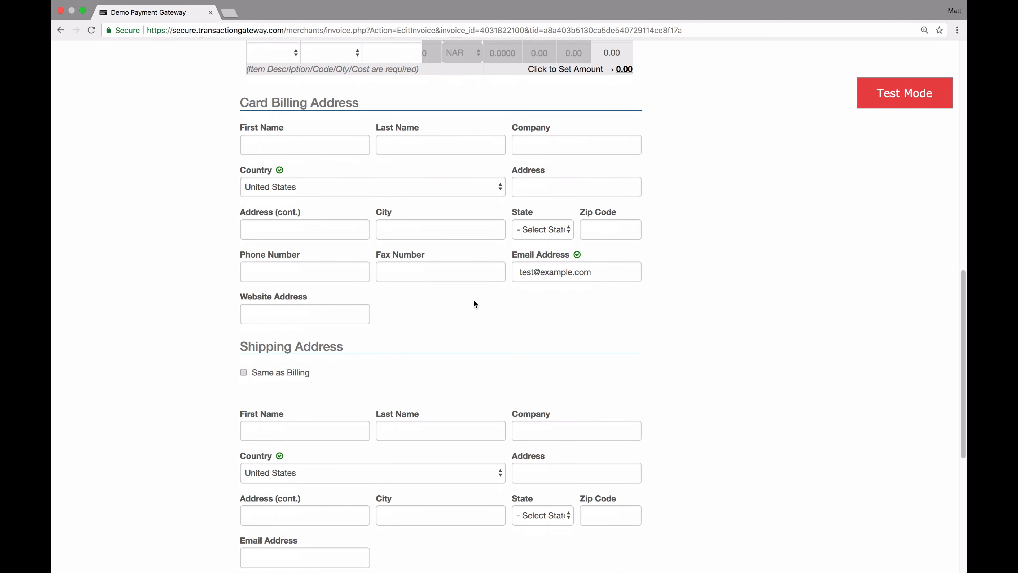
{"action": "scroll", "coordinate": [473, 300], "scroll_direction": "up", "scroll_amount": 2}
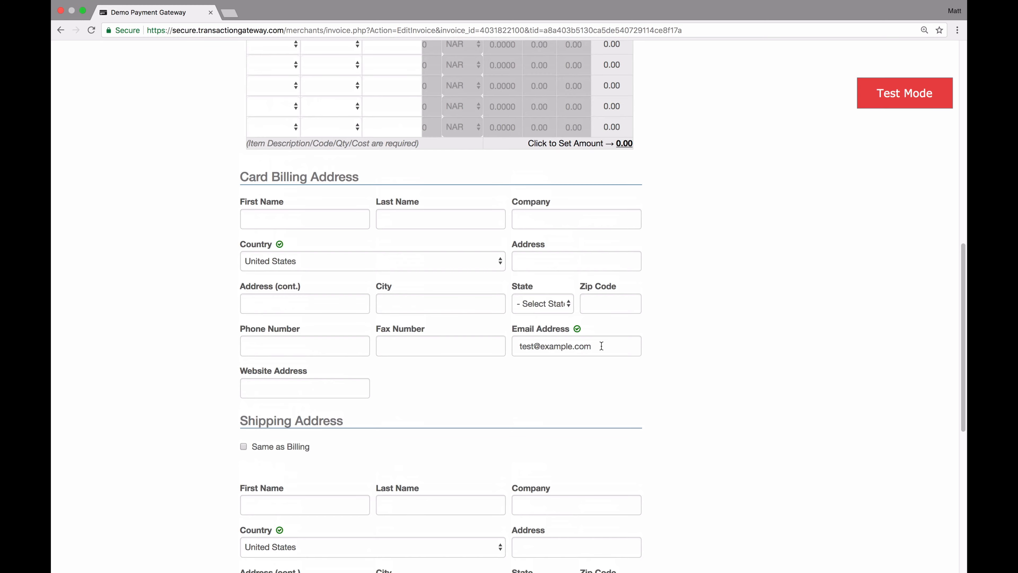
{"action": "scroll", "coordinate": [601, 346], "scroll_direction": "up", "scroll_amount": 15}
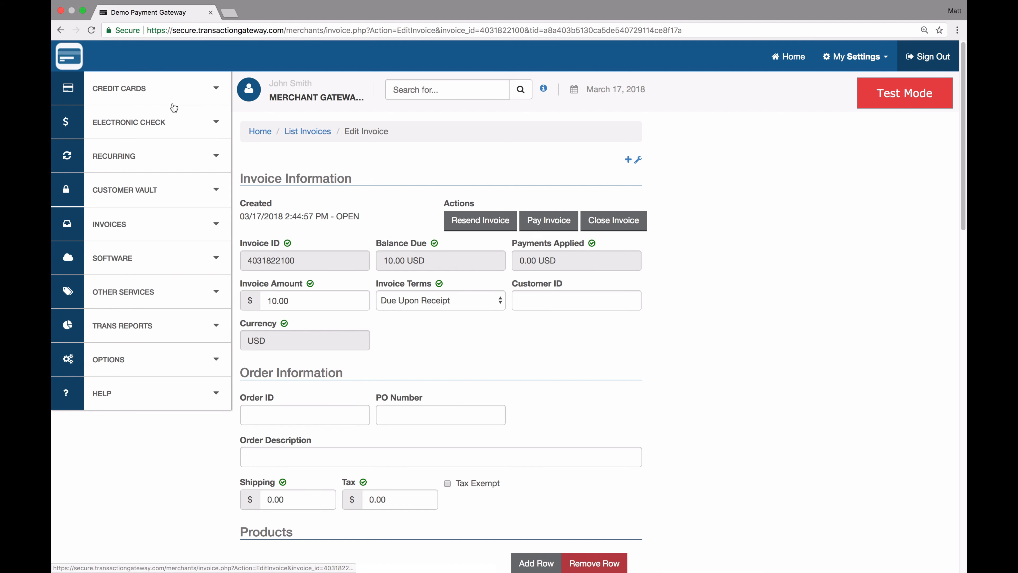
{"action": "left_click", "coordinate": [77, 65]}
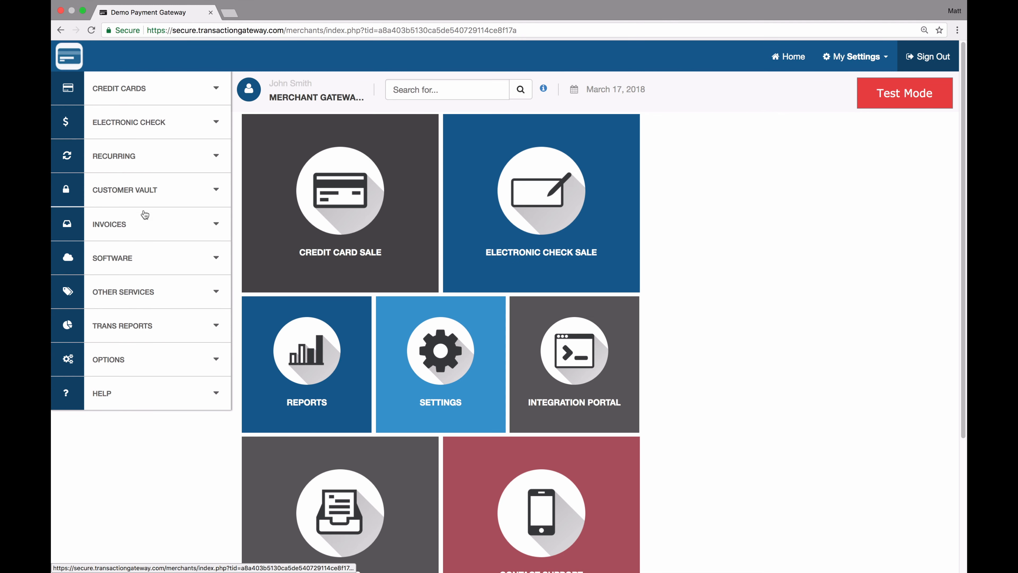
- Search this month's invoices to list both the older 1.00 invoice and the new 10.00 one
{"action": "left_click", "coordinate": [141, 233]}
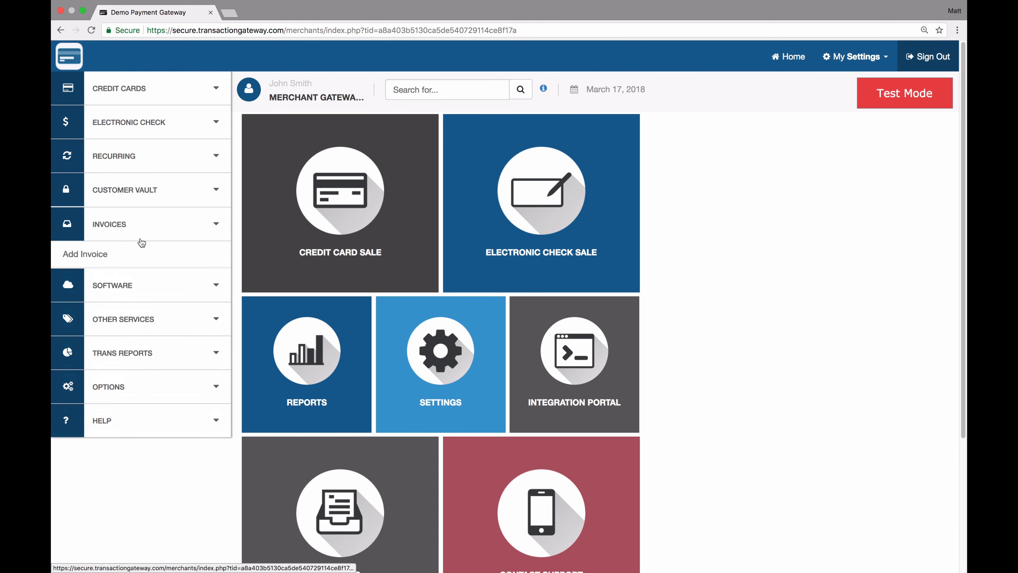
{"action": "scroll", "coordinate": [346, 316], "scroll_direction": "down", "scroll_amount": 3}
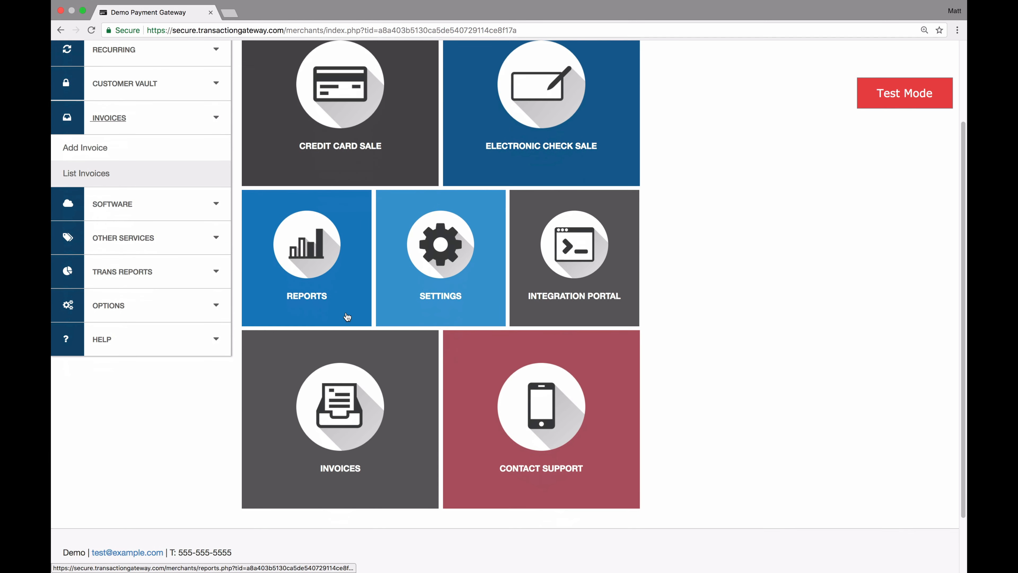
{"action": "left_click", "coordinate": [358, 420]}
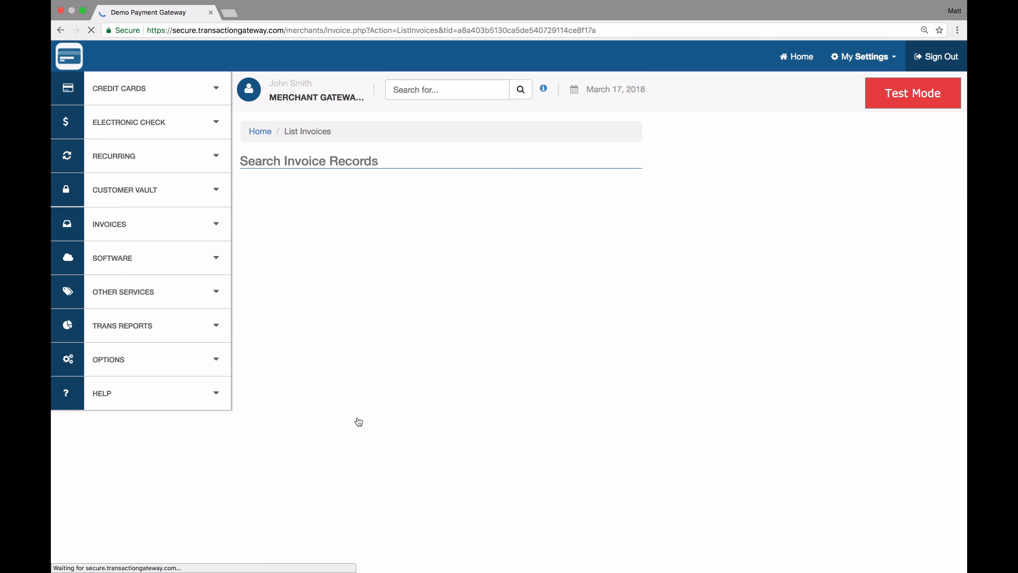
{"action": "left_click", "coordinate": [344, 384]}
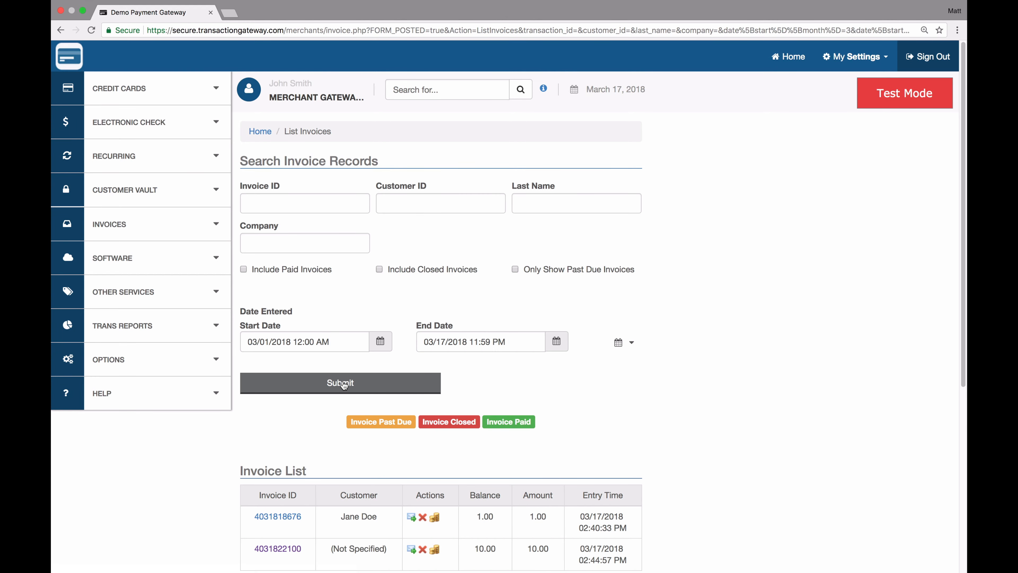
{"action": "scroll", "coordinate": [343, 384], "scroll_direction": "down", "scroll_amount": 4}
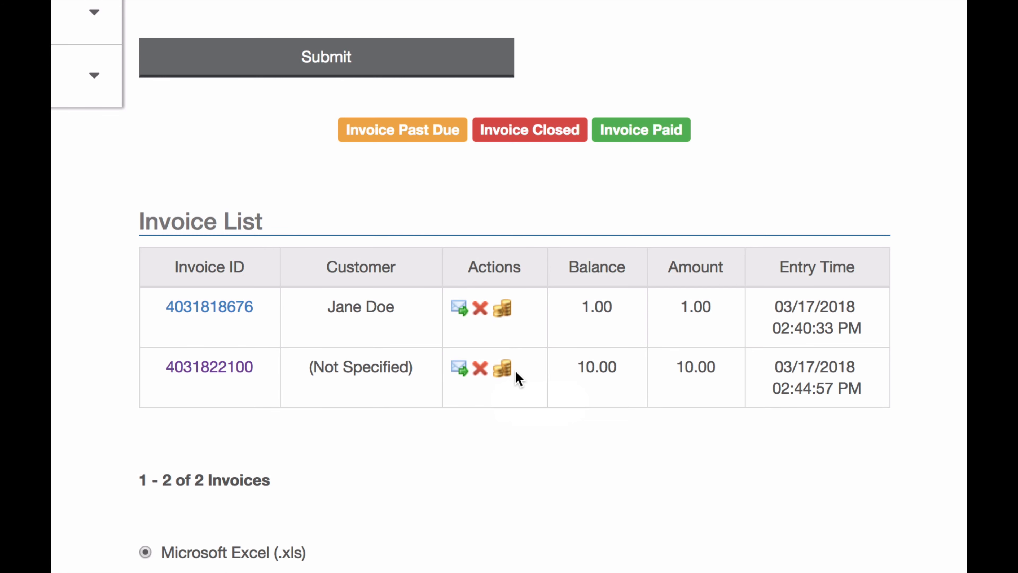
- Start paying the 10.00 invoice with Credit Card as the payment type and adjust the e-mail field
{"action": "left_click", "coordinate": [503, 371]}
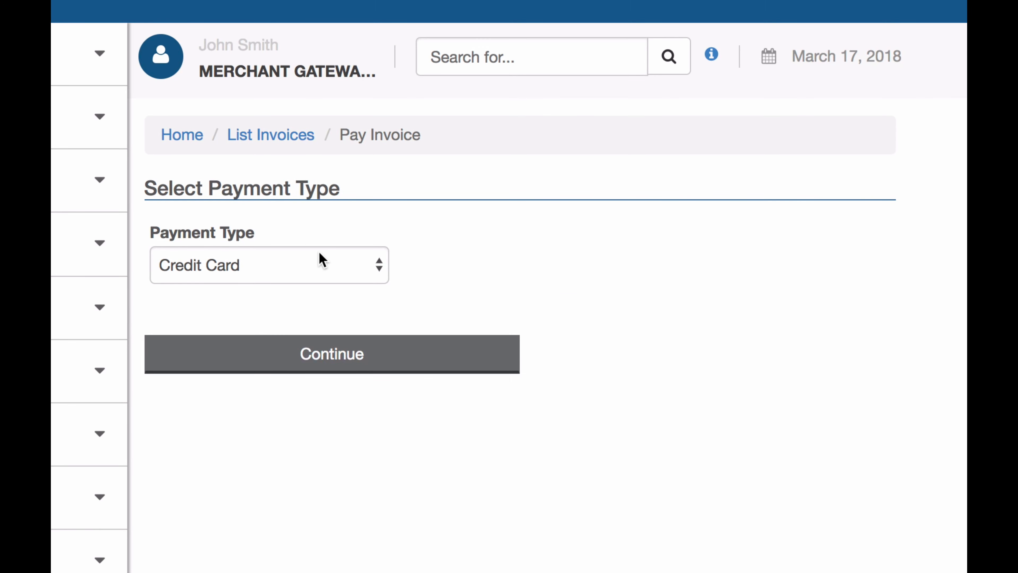
{"action": "left_click", "coordinate": [321, 260]}
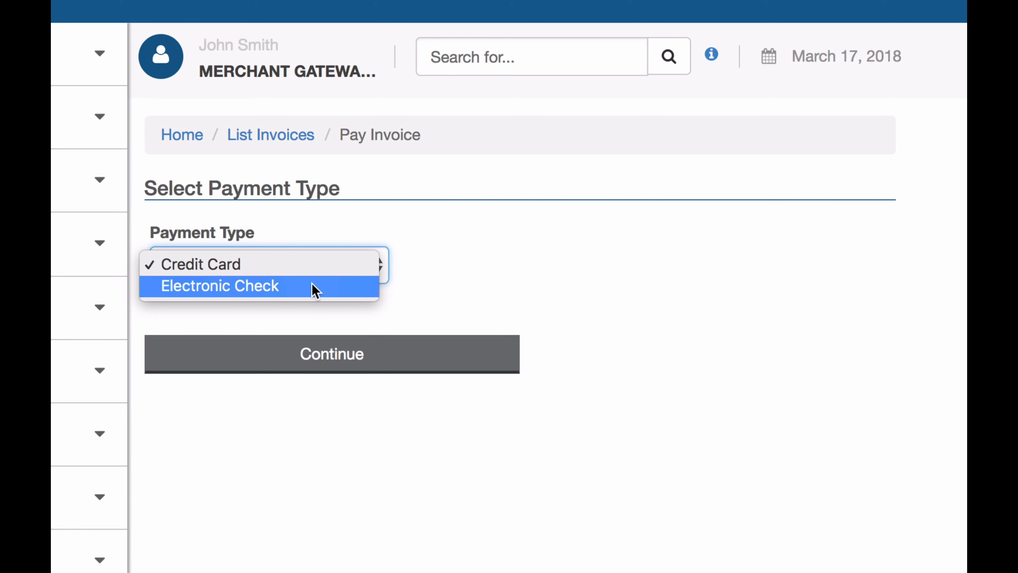
{"action": "left_click", "coordinate": [325, 269]}
{"action": "left_click", "coordinate": [344, 366]}
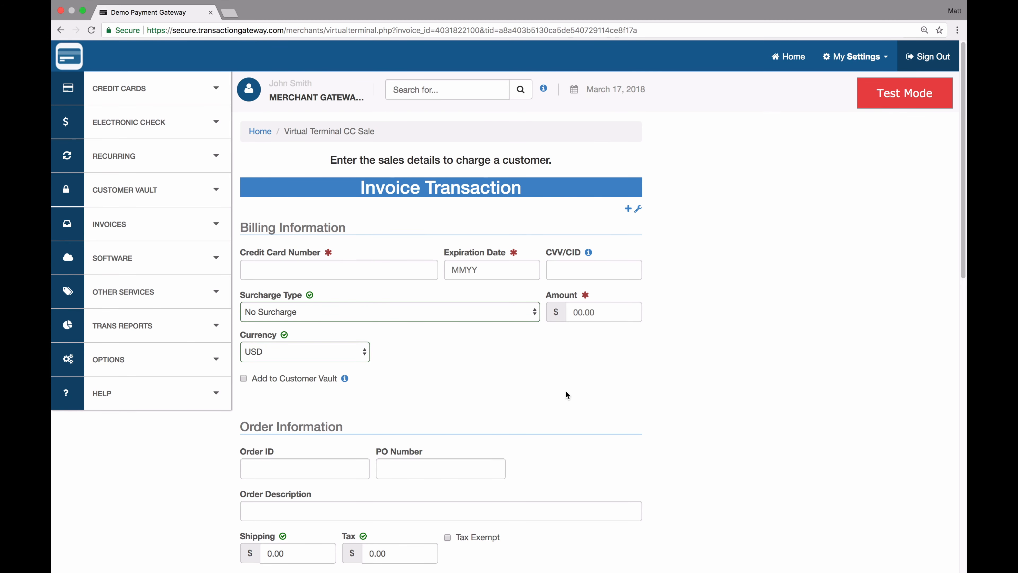
{"action": "scroll", "coordinate": [566, 395], "scroll_direction": "down", "scroll_amount": 10}
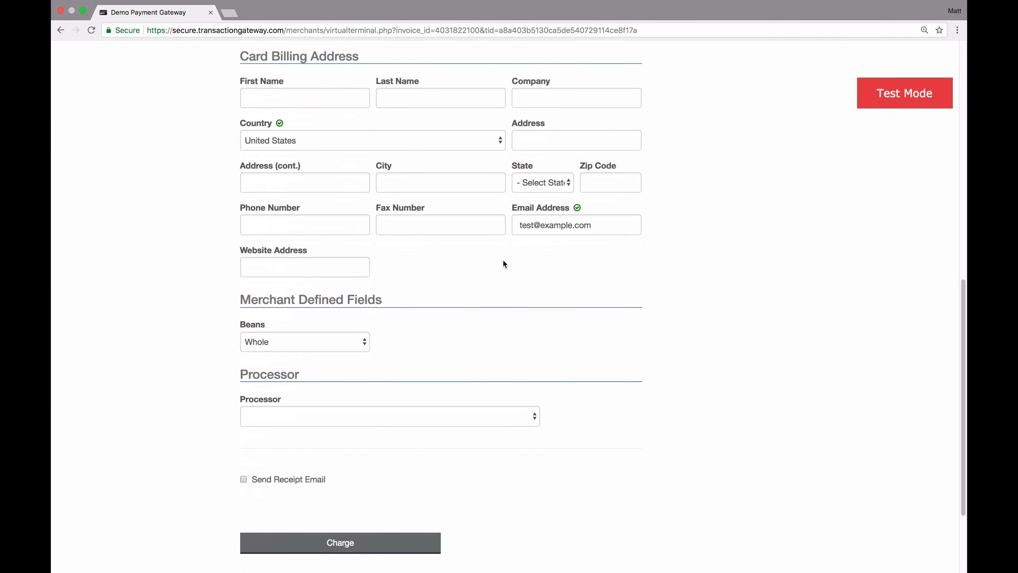
{"action": "double_click", "coordinate": [558, 227]}
{"action": "left_click", "coordinate": [522, 225]}
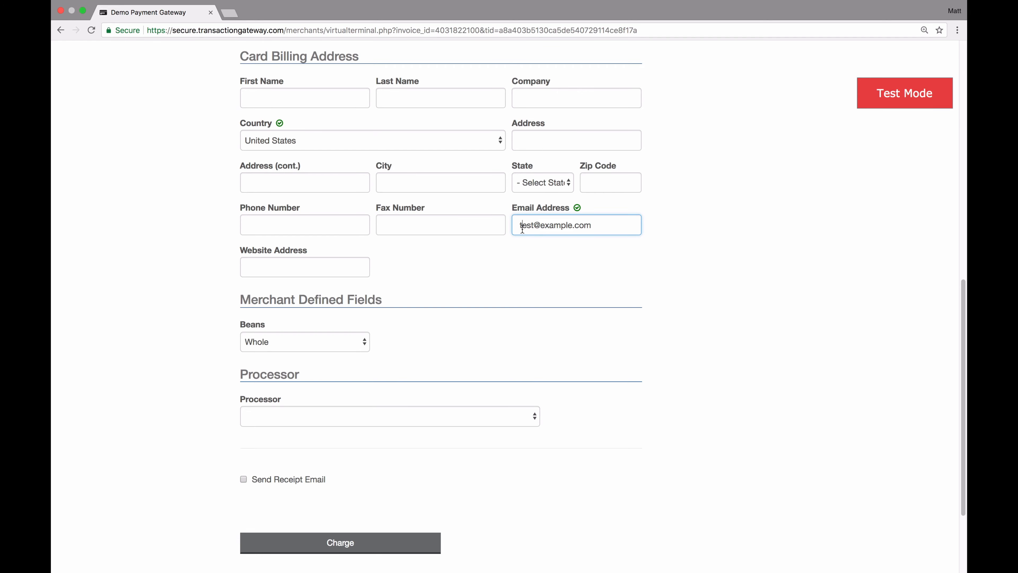
{"action": "scroll", "coordinate": [522, 229], "scroll_direction": "up", "scroll_amount": 10}
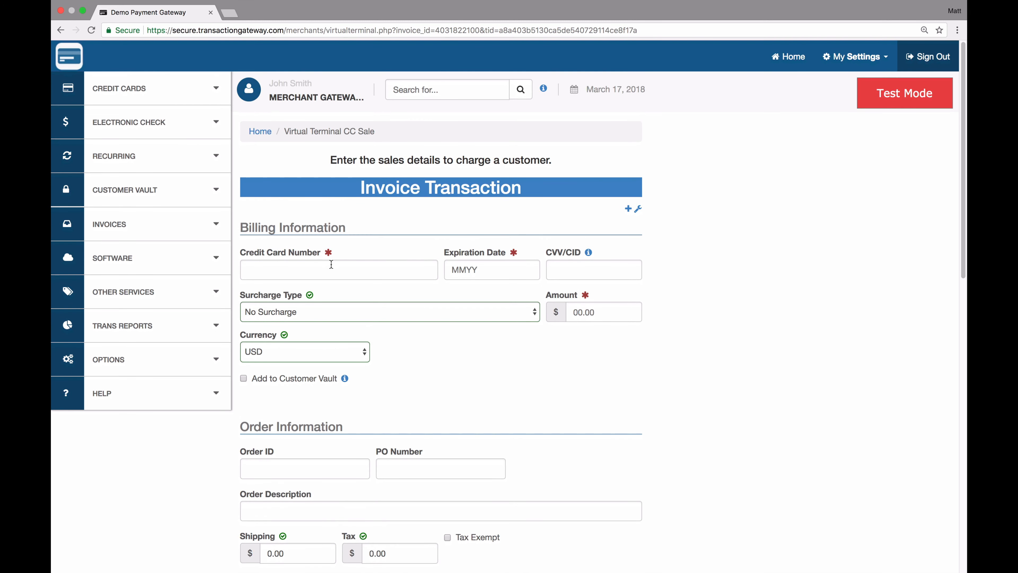
- Enter the Visa card number, expiry 1020, the card security code, and a 10.00 charge amount
{"action": "left_click", "coordinate": [329, 270]}
{"action": "type", "text": "4111111111111111"}
{"action": "key", "text": "Tab"}
{"action": "type", "text": "1020"}
{"action": "key", "text": "Tab"}
{"action": "type", "text": "999"}
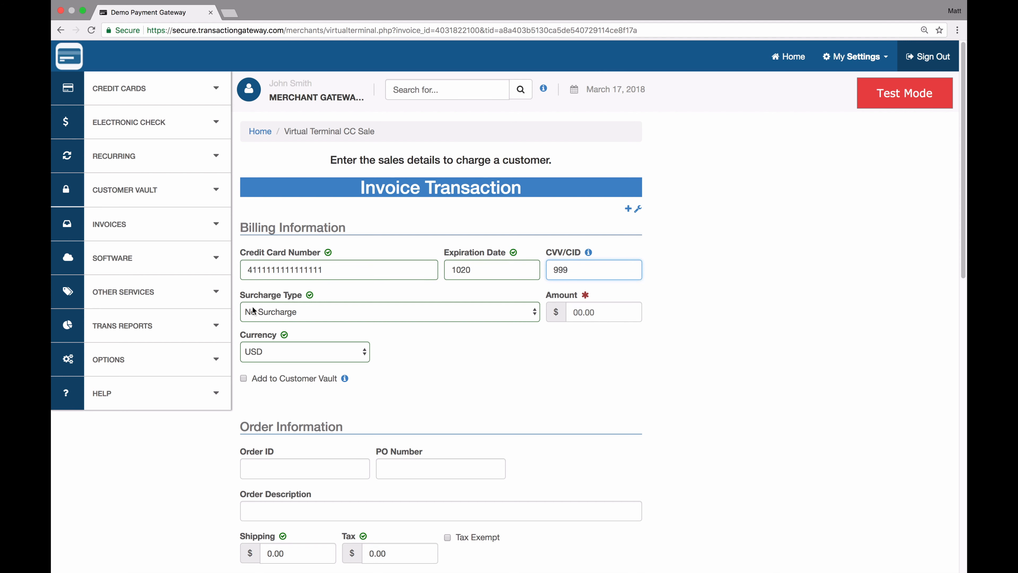
{"action": "left_click", "coordinate": [577, 317]}
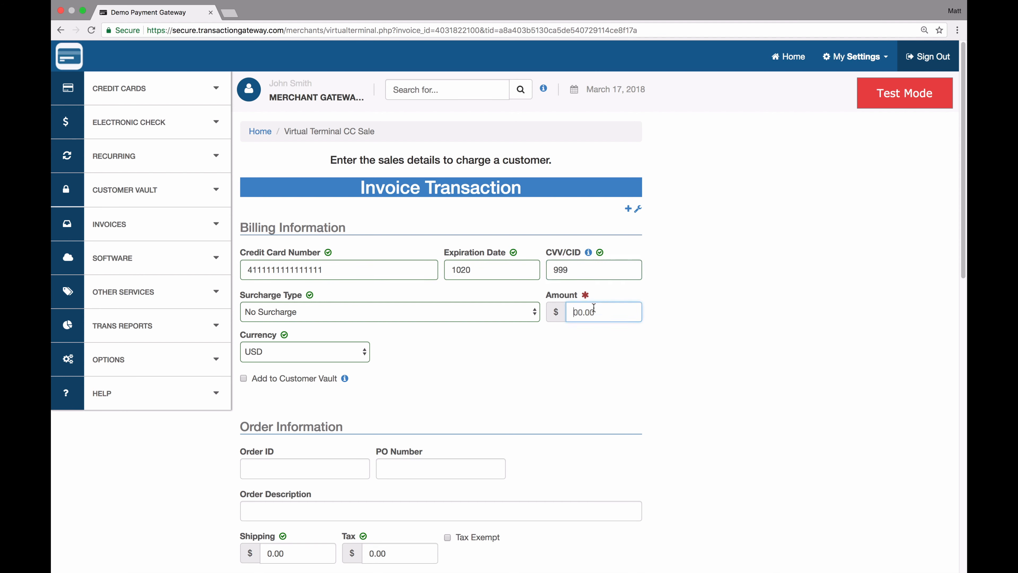
{"action": "type", "text": "10.00"}
{"action": "left_click", "coordinate": [605, 432]}
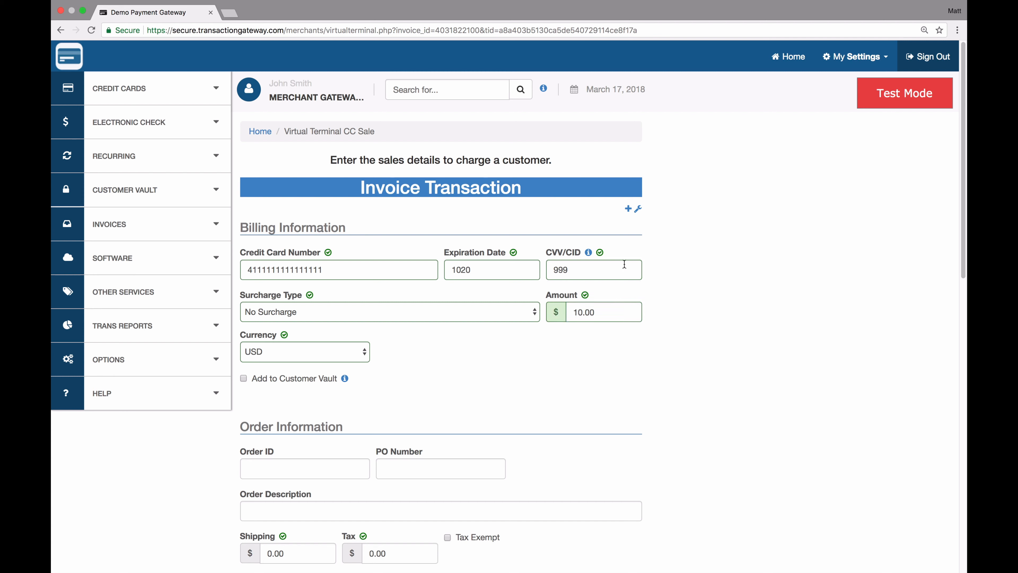
- Submit the $10.00 card charge and check the Transaction Successful receipt
{"action": "scroll", "coordinate": [540, 354], "scroll_direction": "down", "scroll_amount": 20}
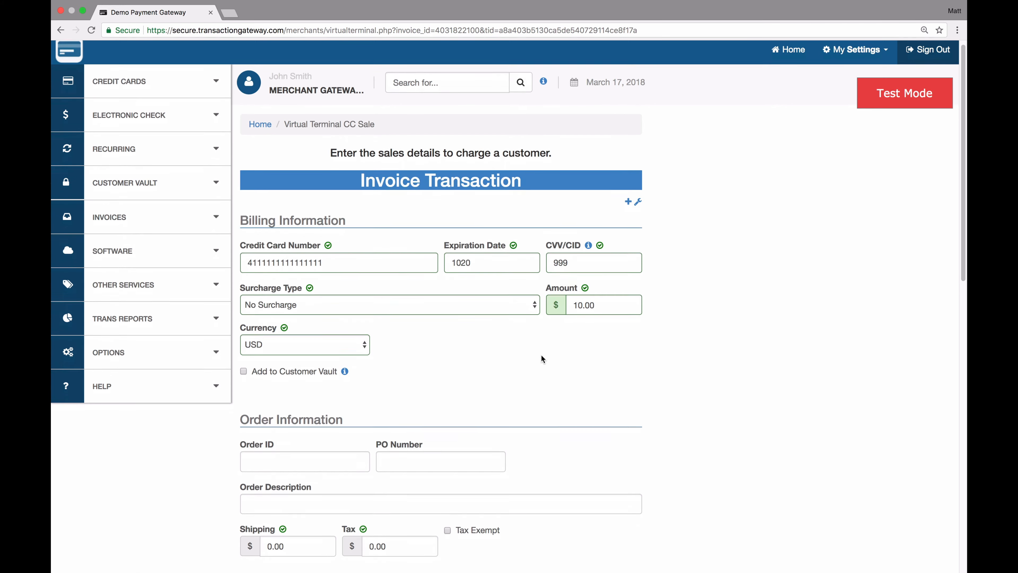
{"action": "left_click", "coordinate": [389, 429]}
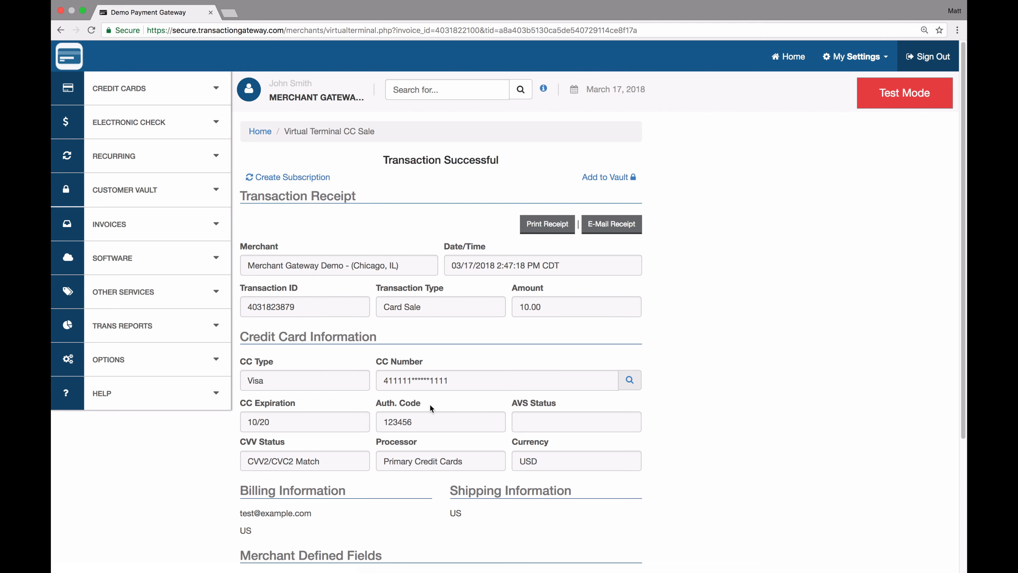
{"action": "scroll", "coordinate": [429, 403], "scroll_direction": "down", "scroll_amount": 5}
{"action": "scroll", "coordinate": [430, 404], "scroll_direction": "up", "scroll_amount": 5}
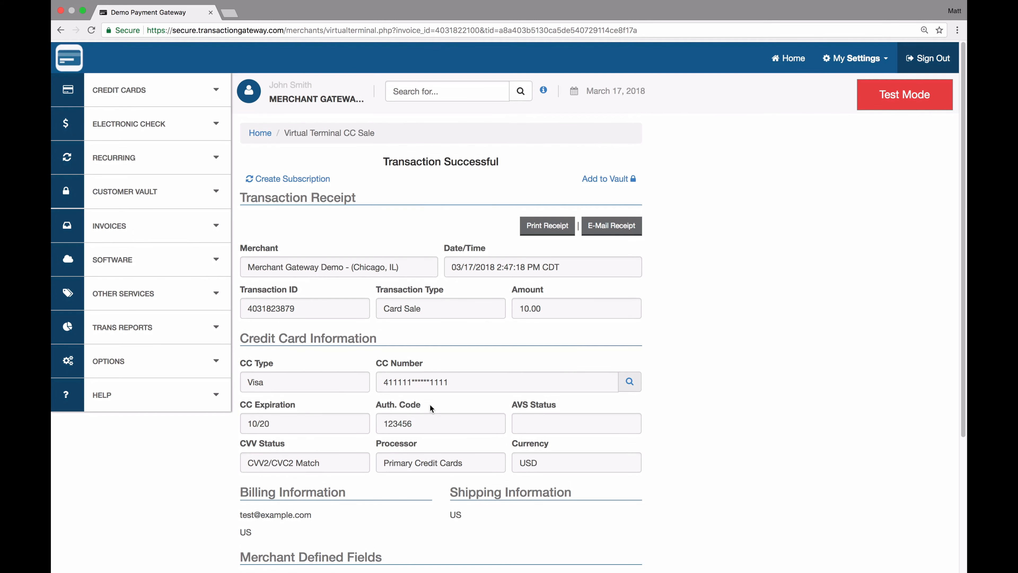
{"action": "left_click", "coordinate": [155, 226]}
{"action": "left_click", "coordinate": [123, 280]}
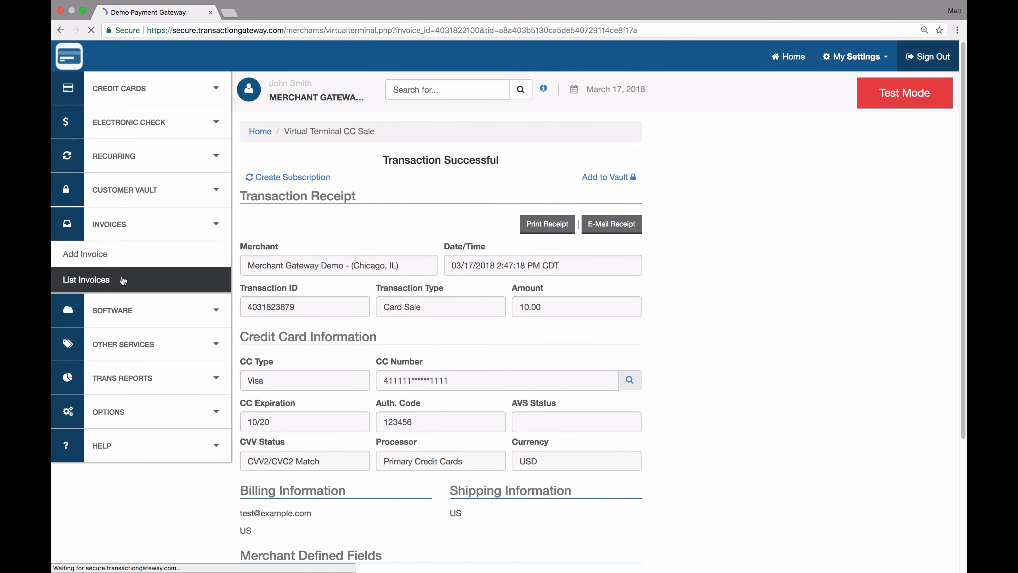
{"action": "left_click", "coordinate": [343, 383]}
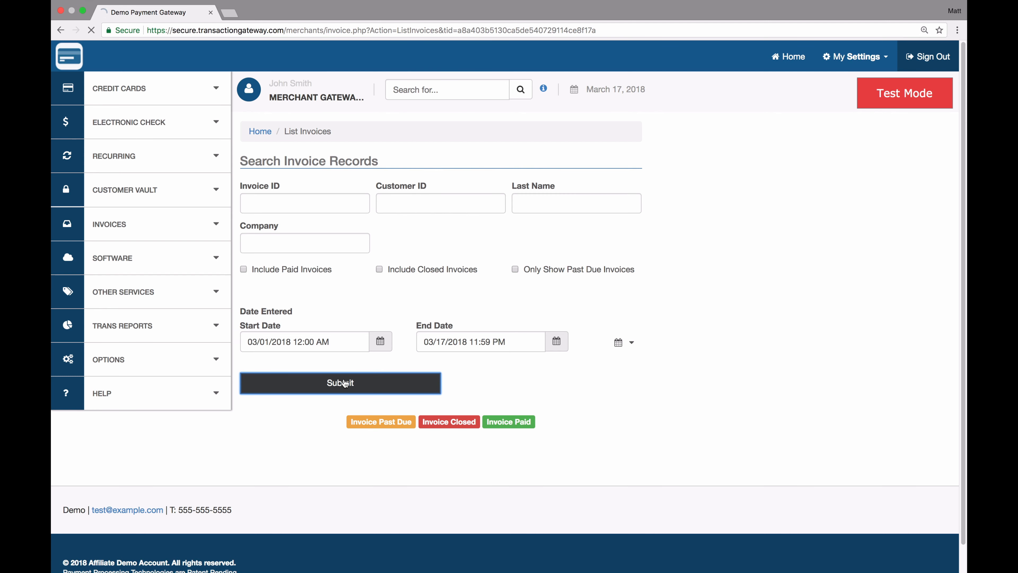
{"action": "scroll", "coordinate": [320, 388], "scroll_direction": "down", "scroll_amount": 3}
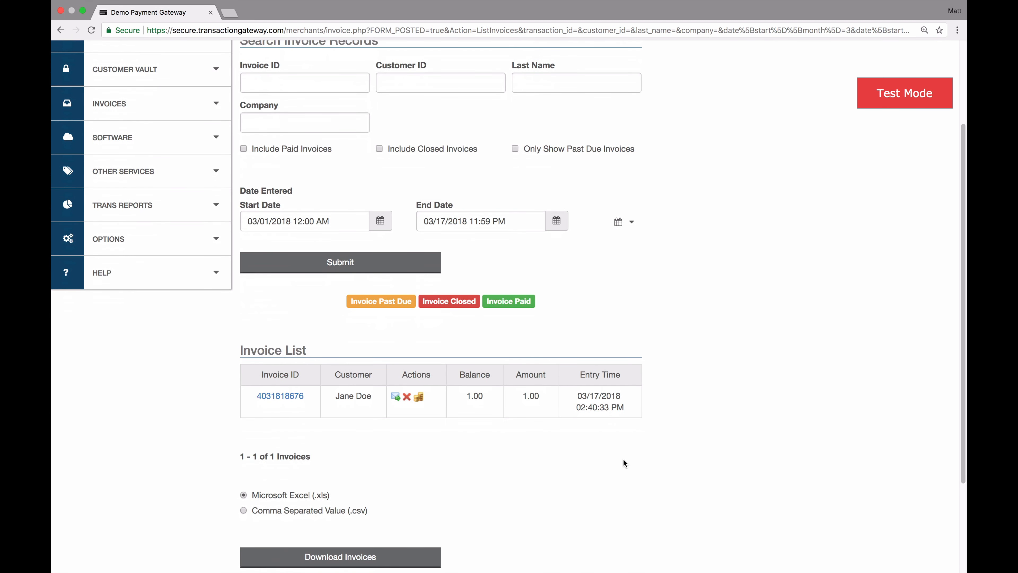
{"action": "scroll", "coordinate": [568, 391], "scroll_direction": "up", "scroll_amount": 3}
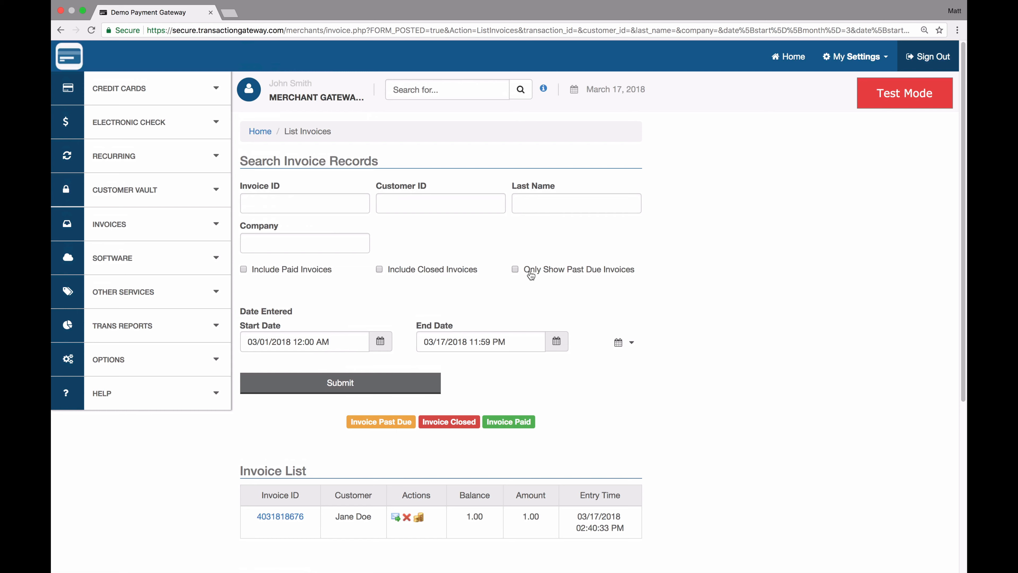
{"action": "left_click", "coordinate": [244, 269]}
{"action": "left_click", "coordinate": [334, 384]}
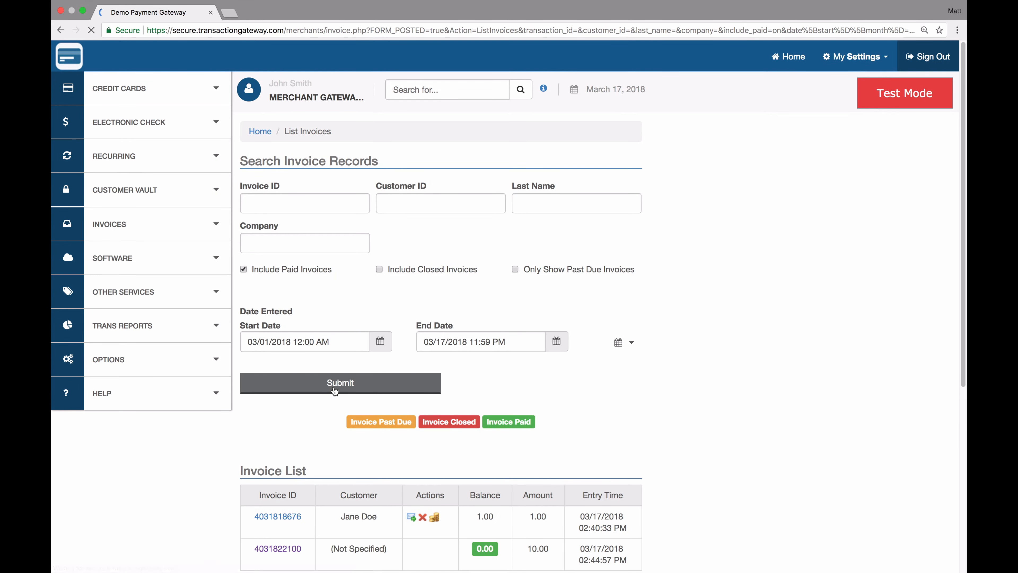
{"action": "scroll", "coordinate": [335, 392], "scroll_direction": "down", "scroll_amount": 5}
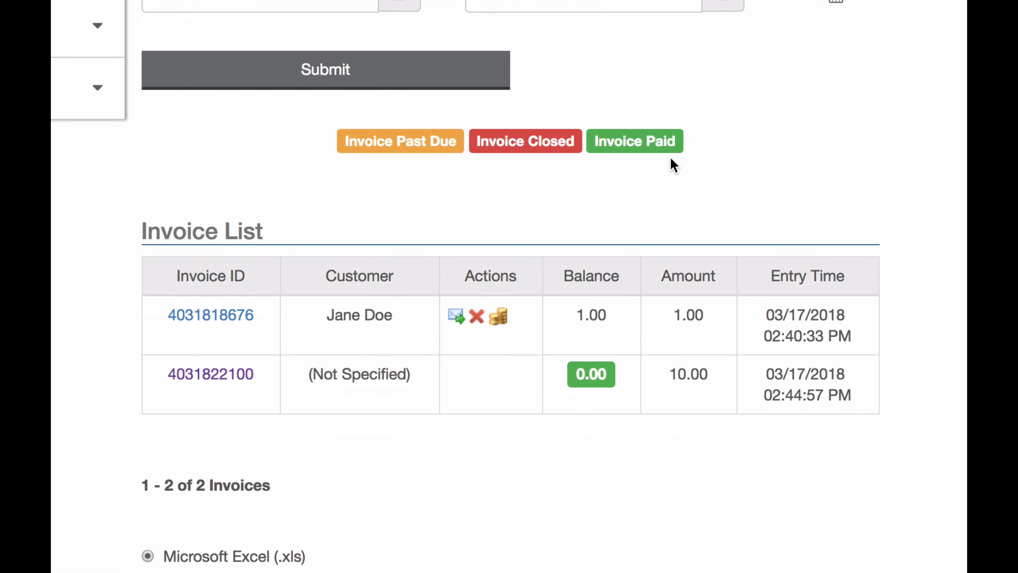
{"action": "left_click", "coordinate": [479, 316]}
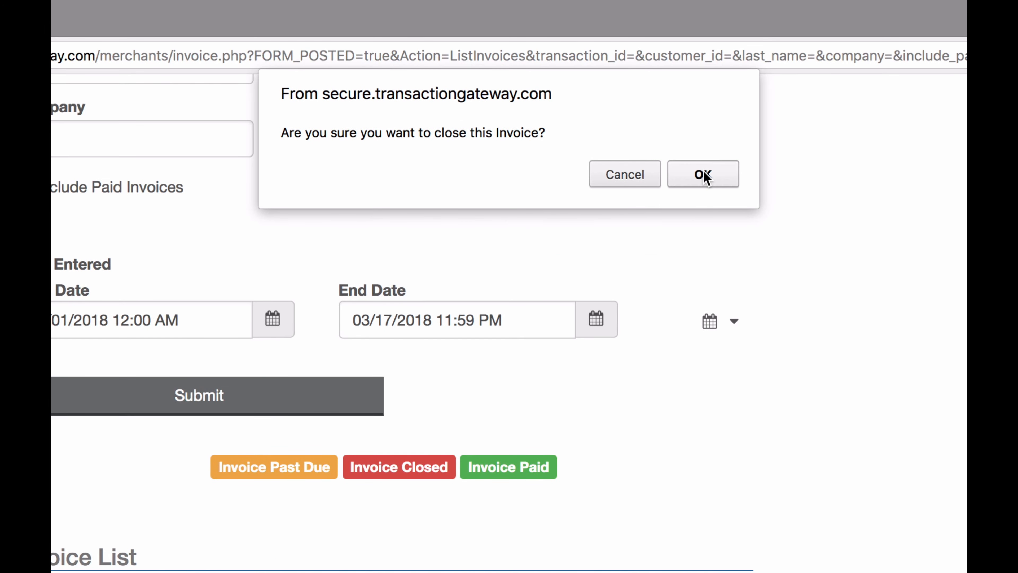
{"action": "left_click", "coordinate": [698, 175]}
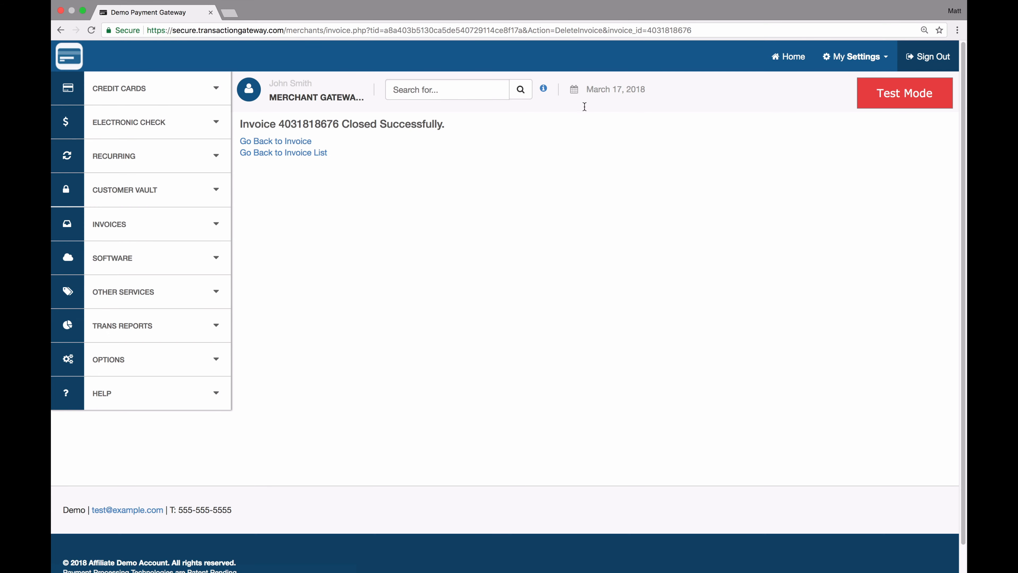
{"action": "left_click", "coordinate": [295, 153]}
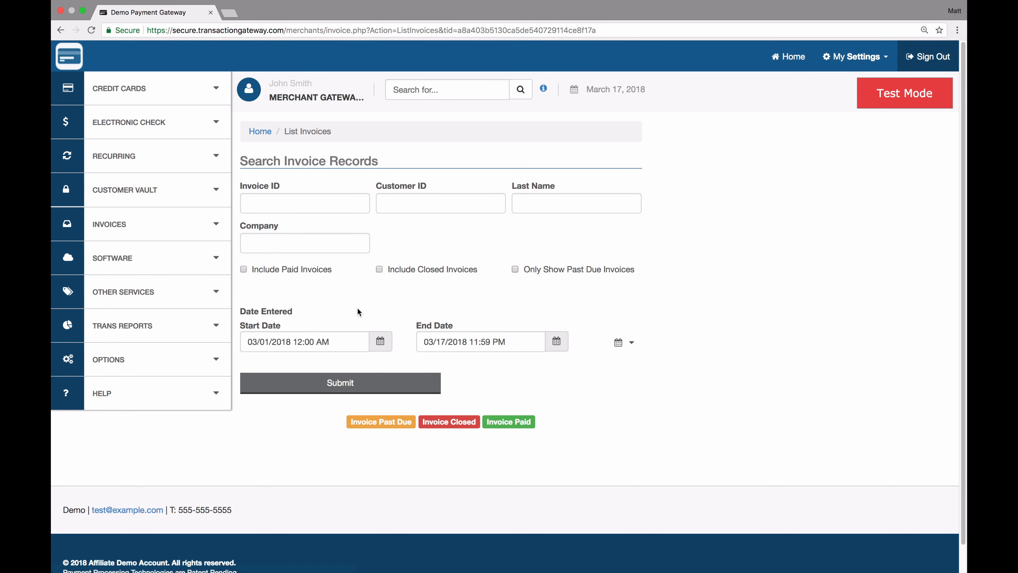
{"action": "left_click", "coordinate": [420, 273]}
{"action": "left_click", "coordinate": [344, 382]}
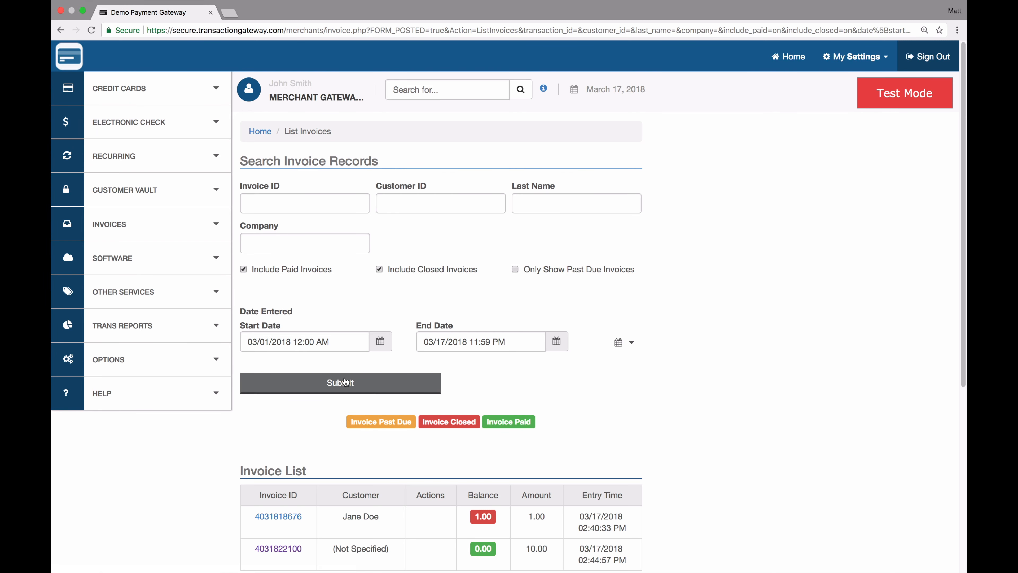
{"action": "scroll", "coordinate": [345, 381], "scroll_direction": "down", "scroll_amount": 5}
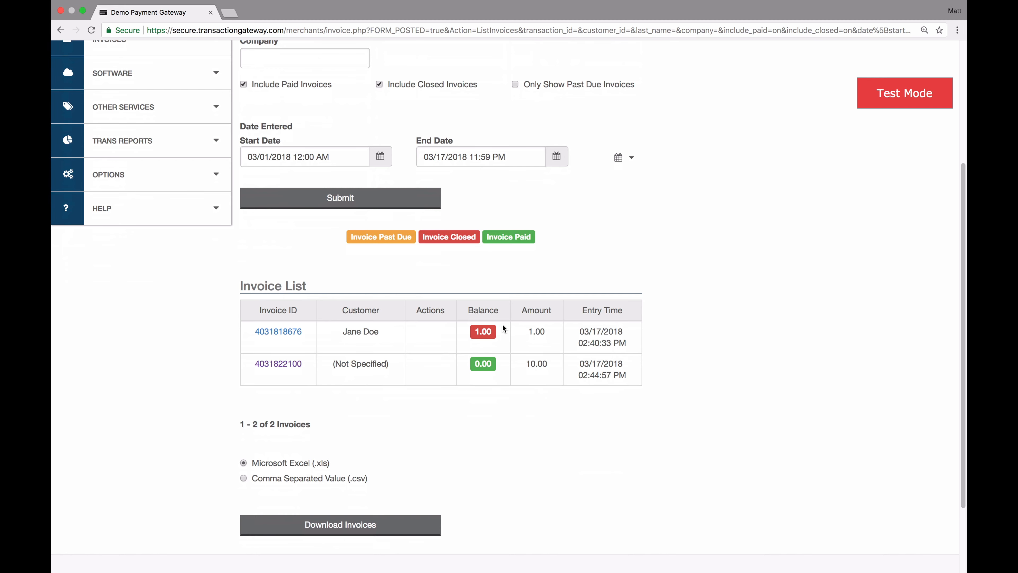
{"action": "scroll", "coordinate": [503, 327], "scroll_direction": "up", "scroll_amount": 5}
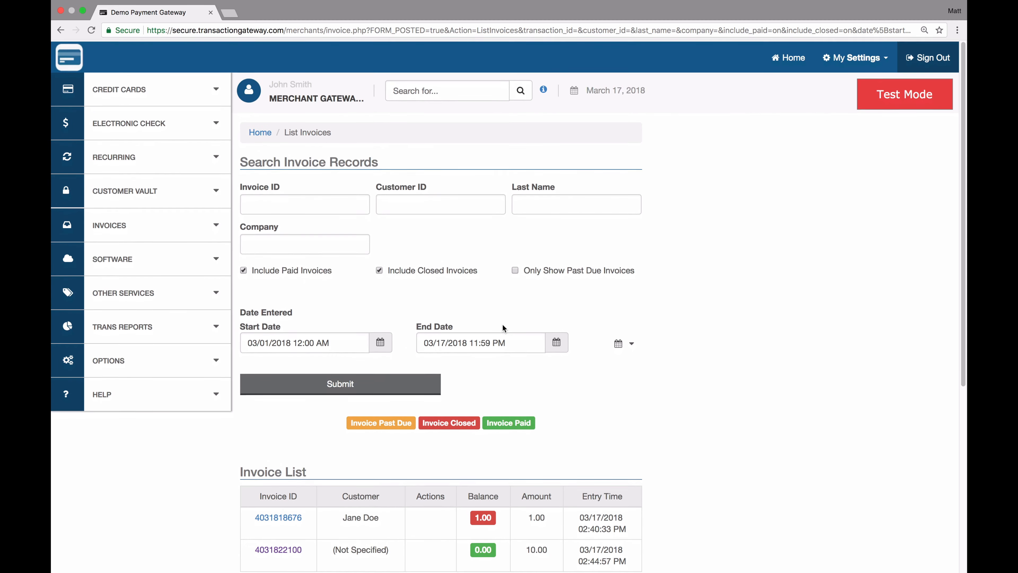